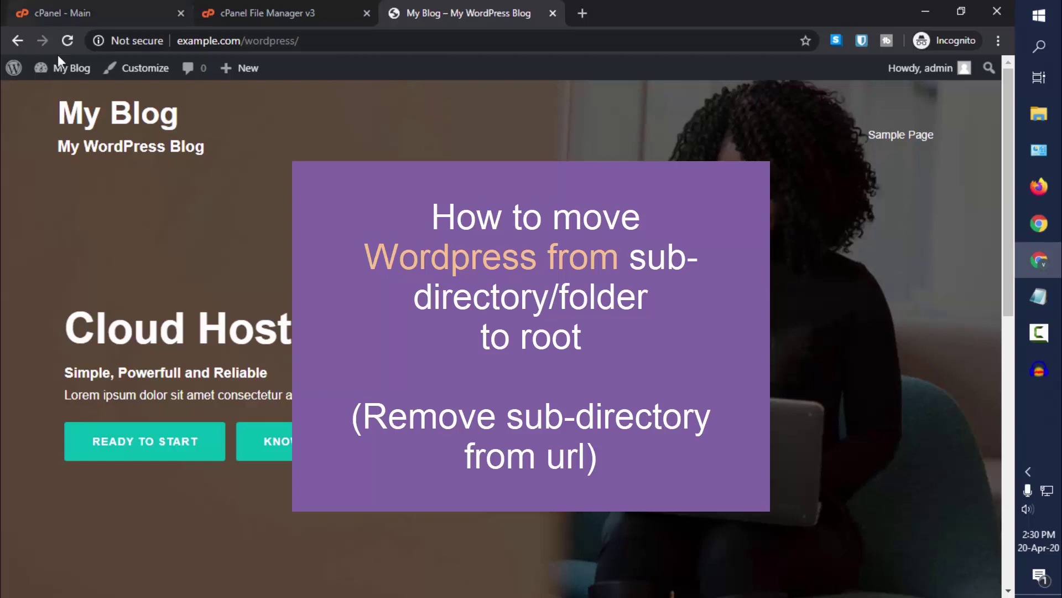
- Point out the wordpress subfolder in the site address, then open the admin dashboard
drag(242, 41, 288, 41)
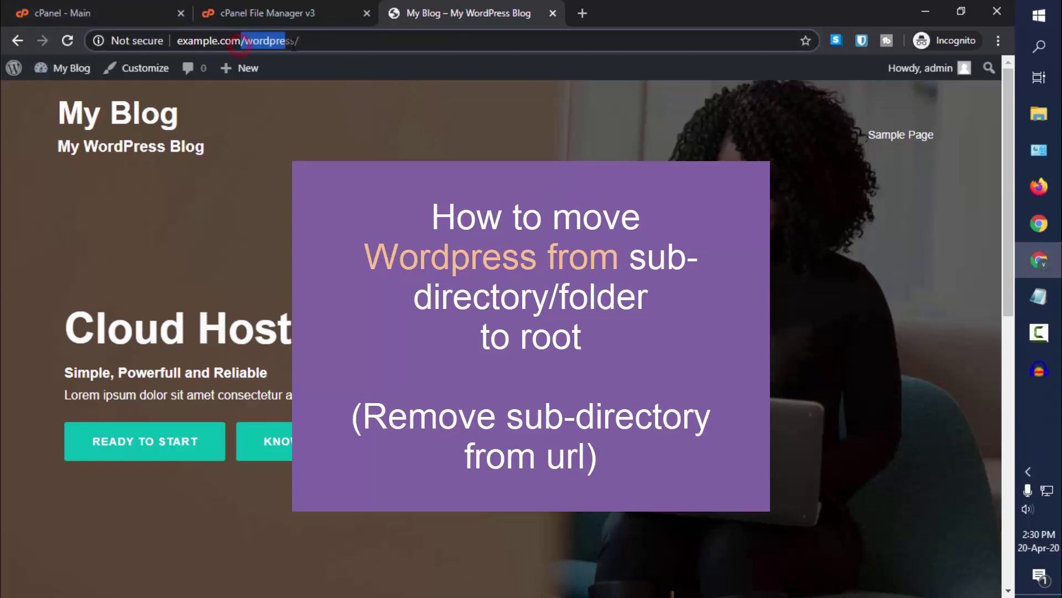
click(345, 39)
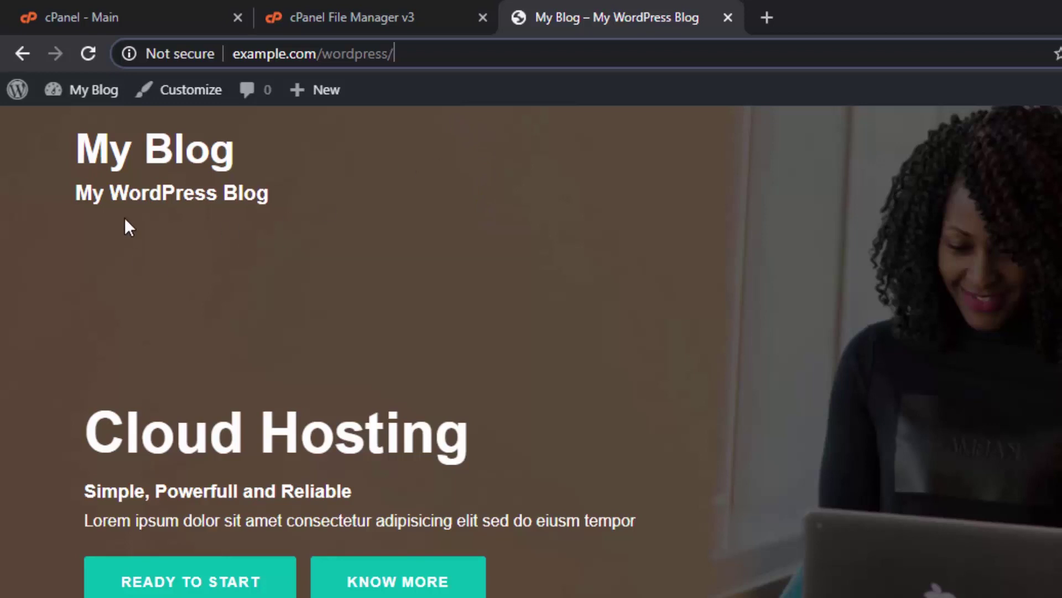
mouse_move(72, 68)
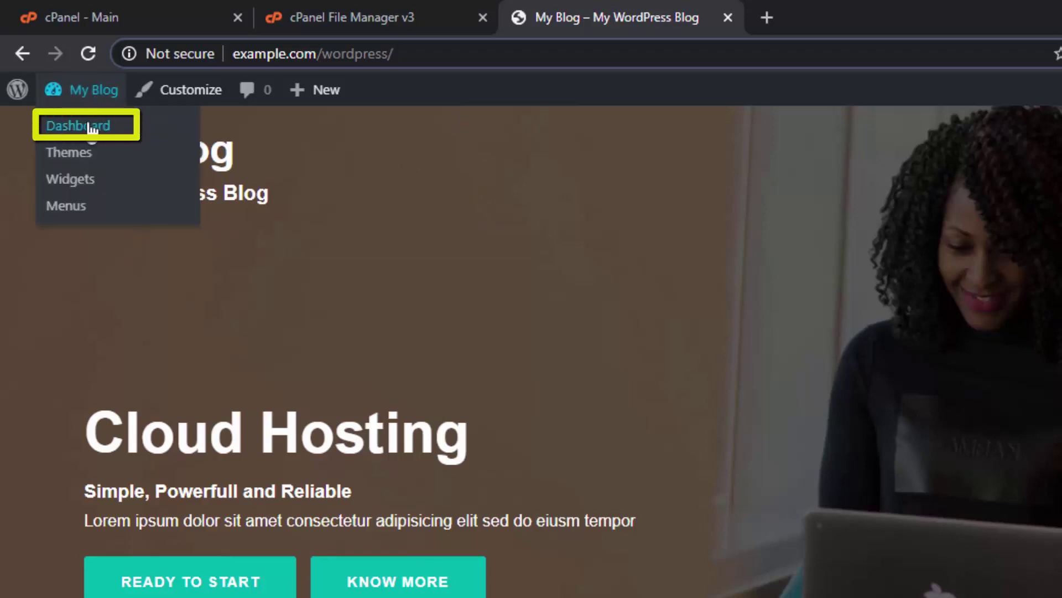
click(87, 128)
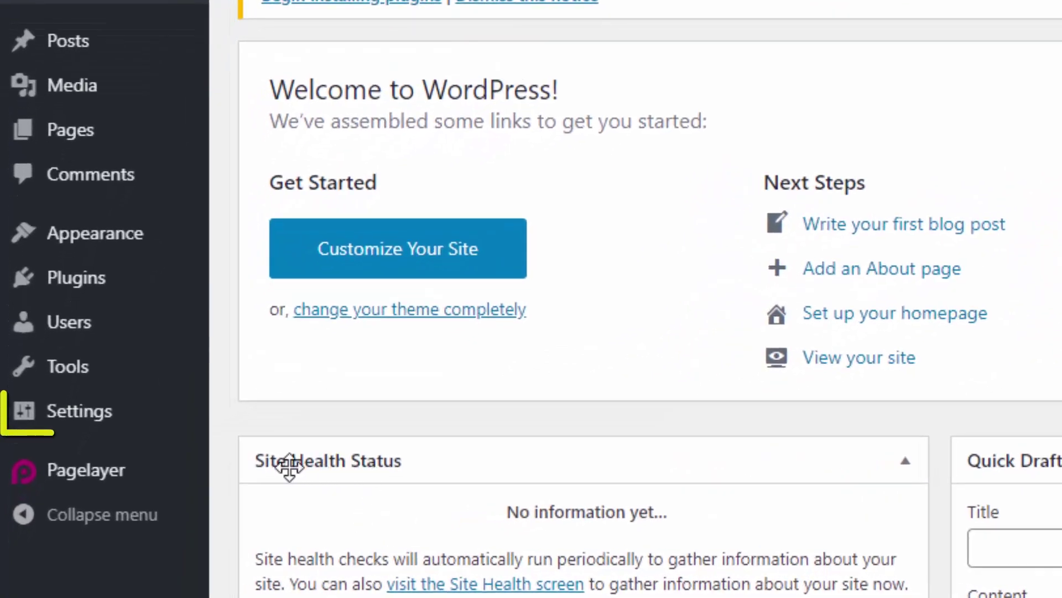
mouse_move(79, 288)
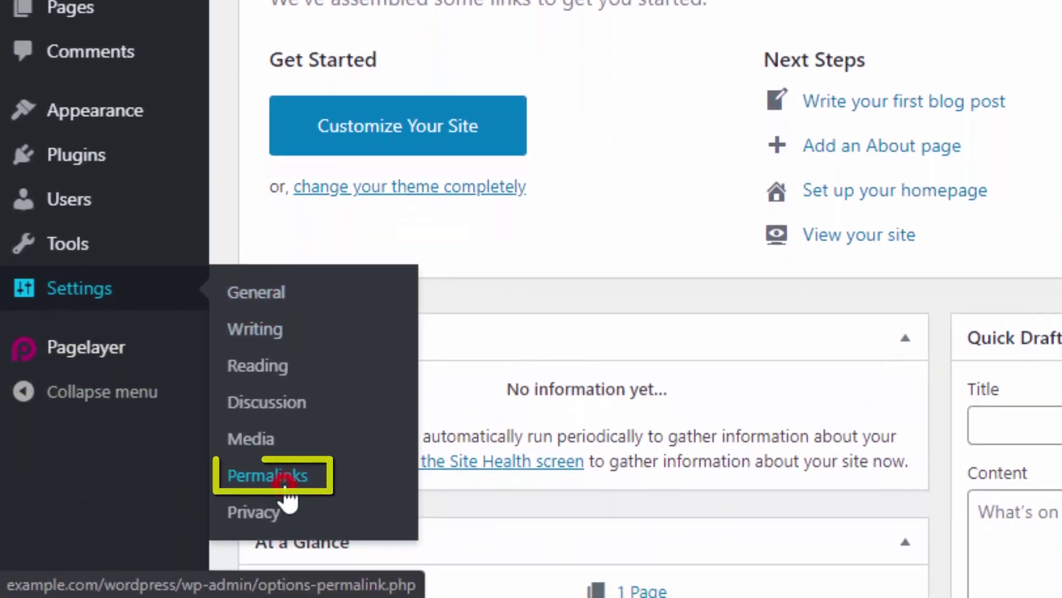
- Keep Post name as the permalink structure and save the permalink settings
click(286, 489)
scroll(68, 420, down, 2)
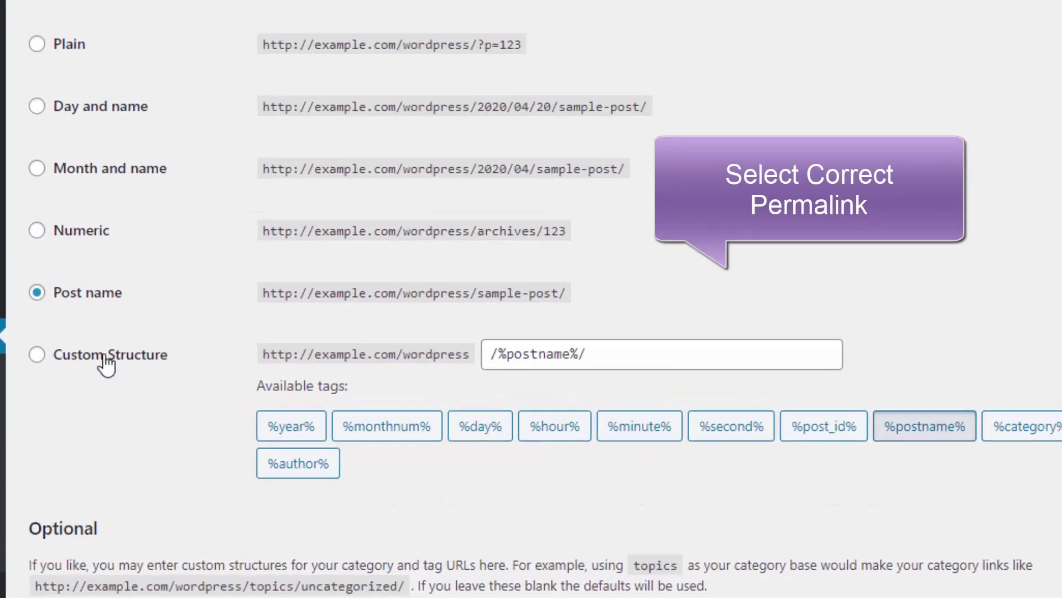
click(133, 430)
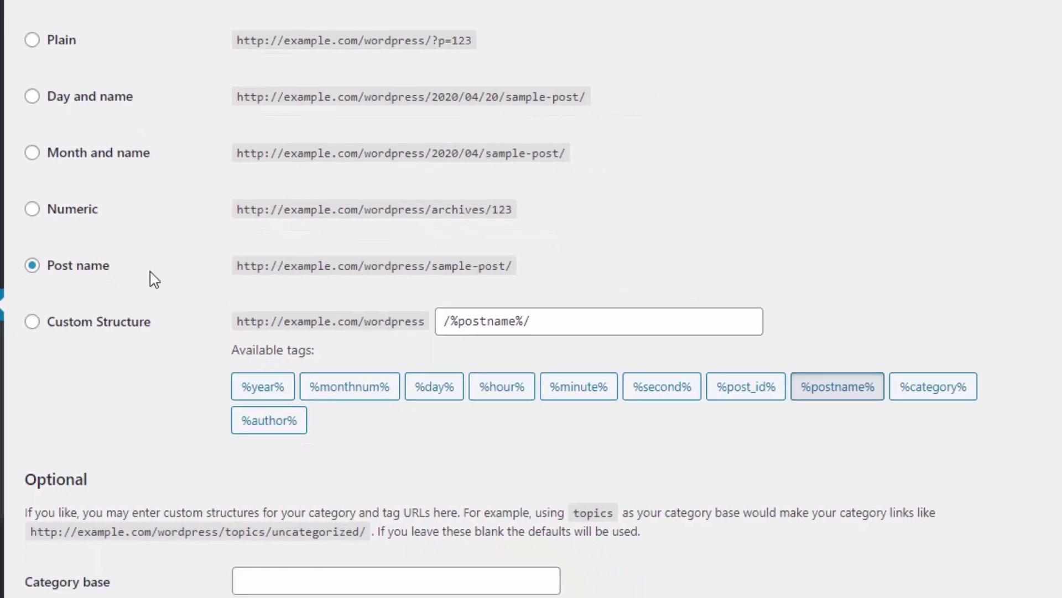
drag(408, 273, 475, 269)
click(534, 266)
click(65, 275)
scroll(264, 286, down, 2)
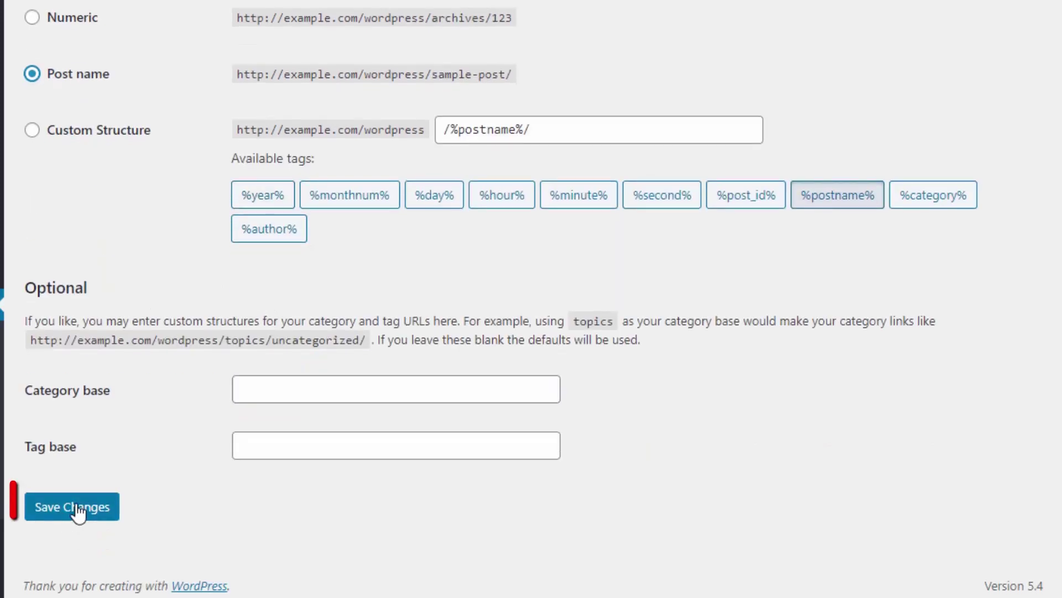
click(77, 509)
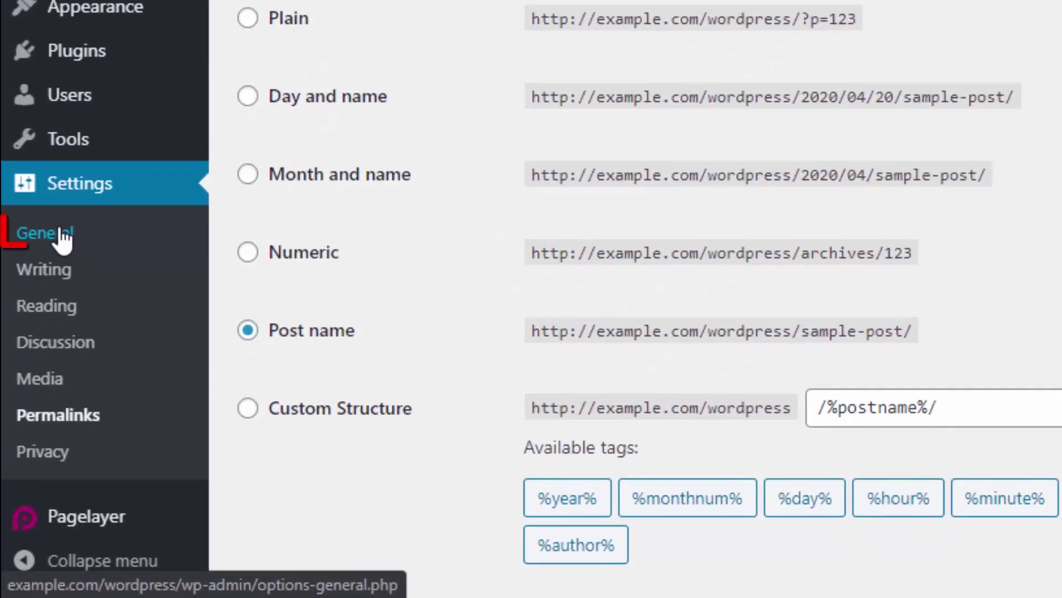
- Trim 'wordpress' from WordPress Address and Site Address, save, and return to cPanel
click(44, 353)
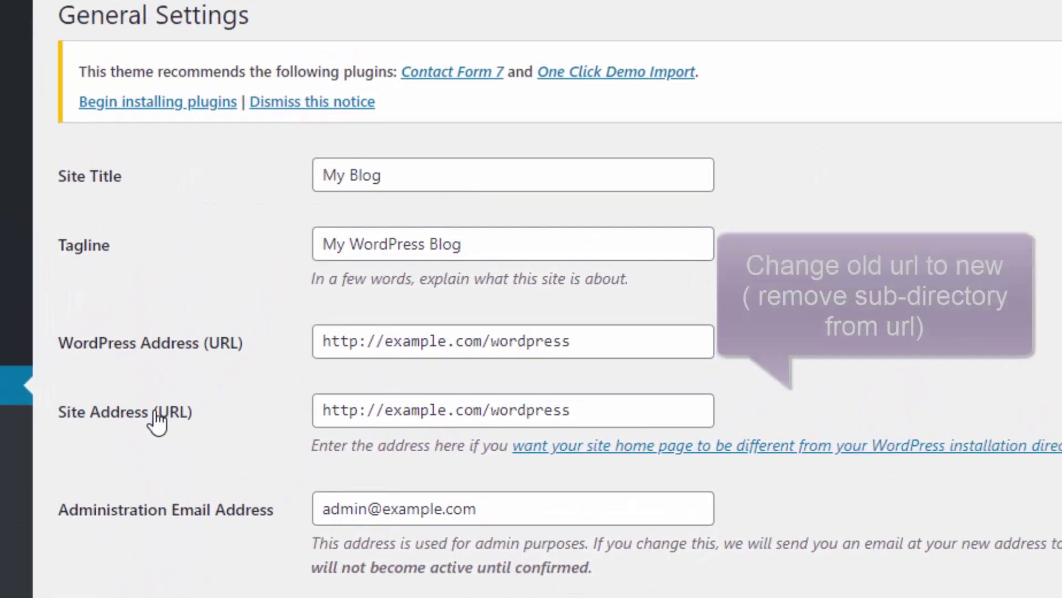
scroll(167, 421, down, 2)
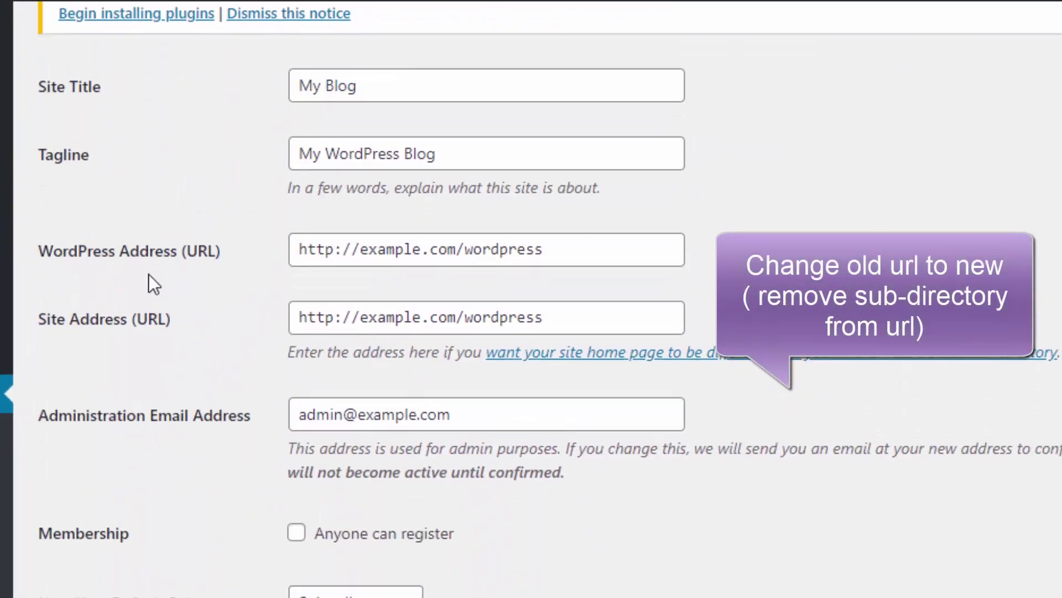
click(560, 248)
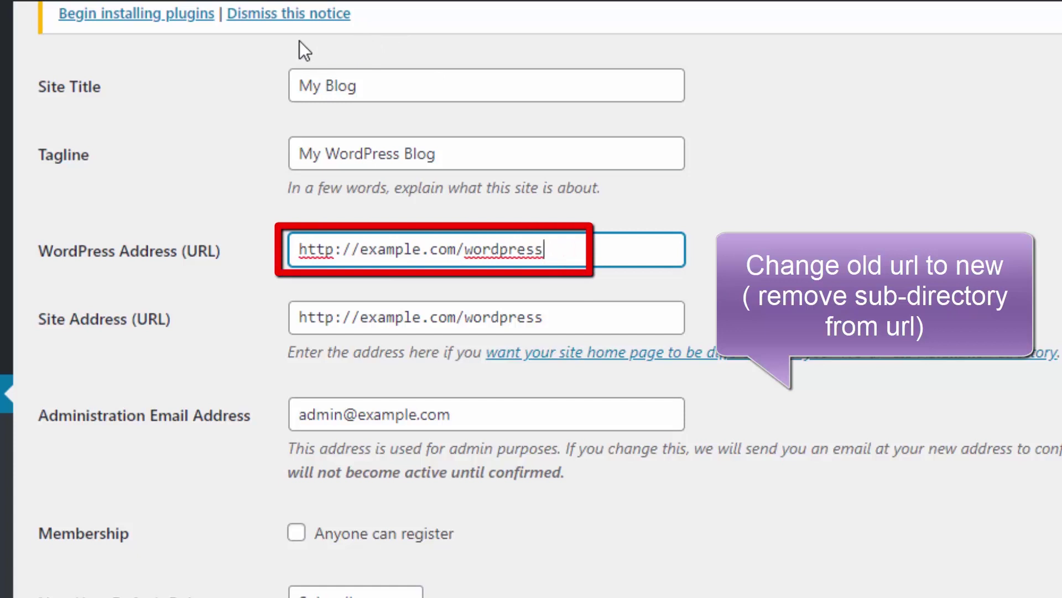
key(BackSpace)
key(BackSpace)
key(BackSpace)
key(BackSpace)
key(BackSpace)
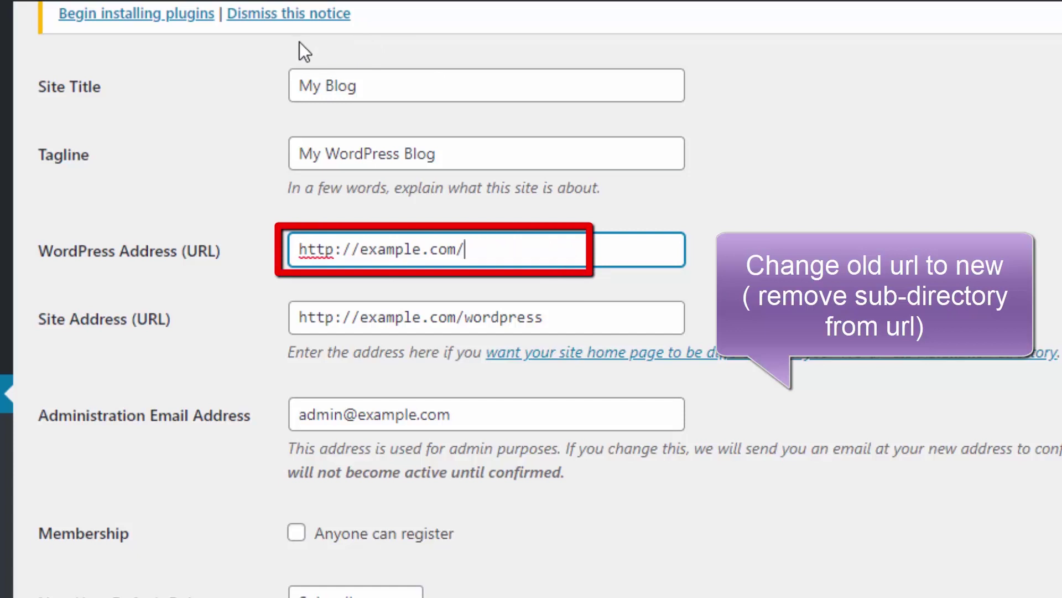
click(605, 309)
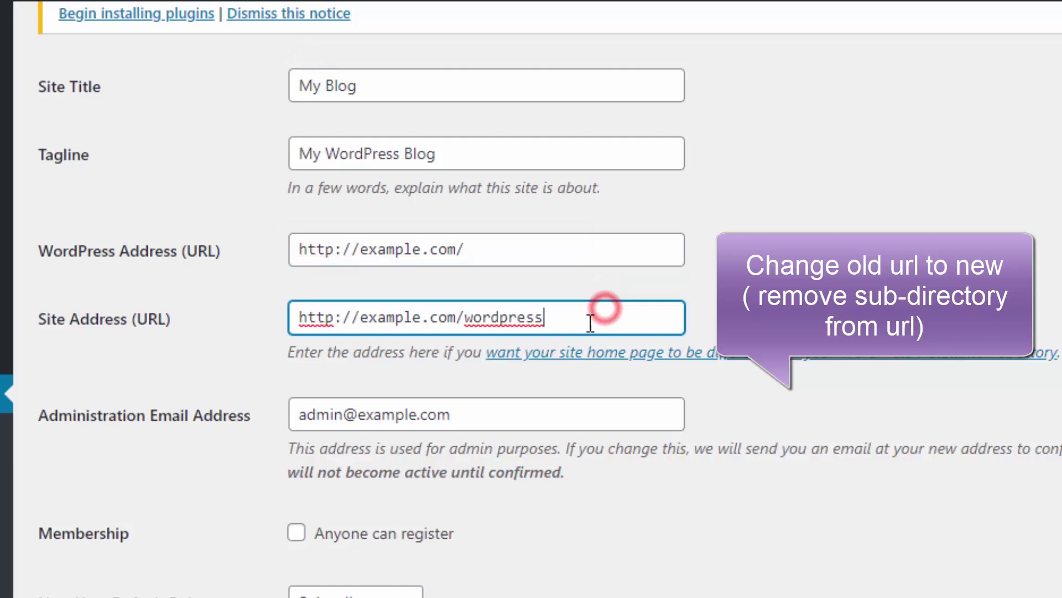
key(BackSpace)
key(BackSpace)
key(BackSpace)
key(BackSpace)
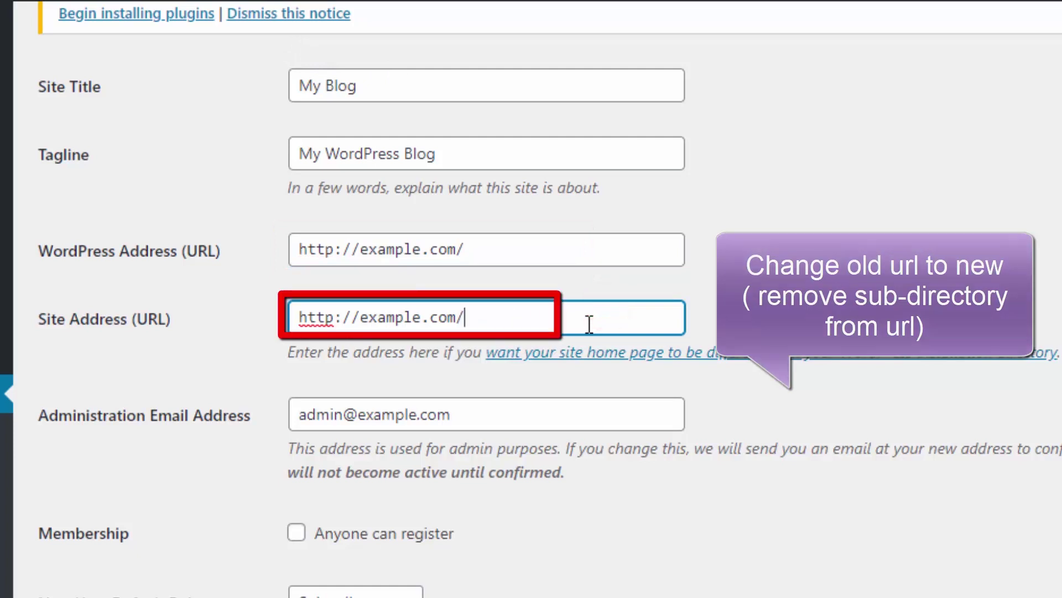
click(837, 212)
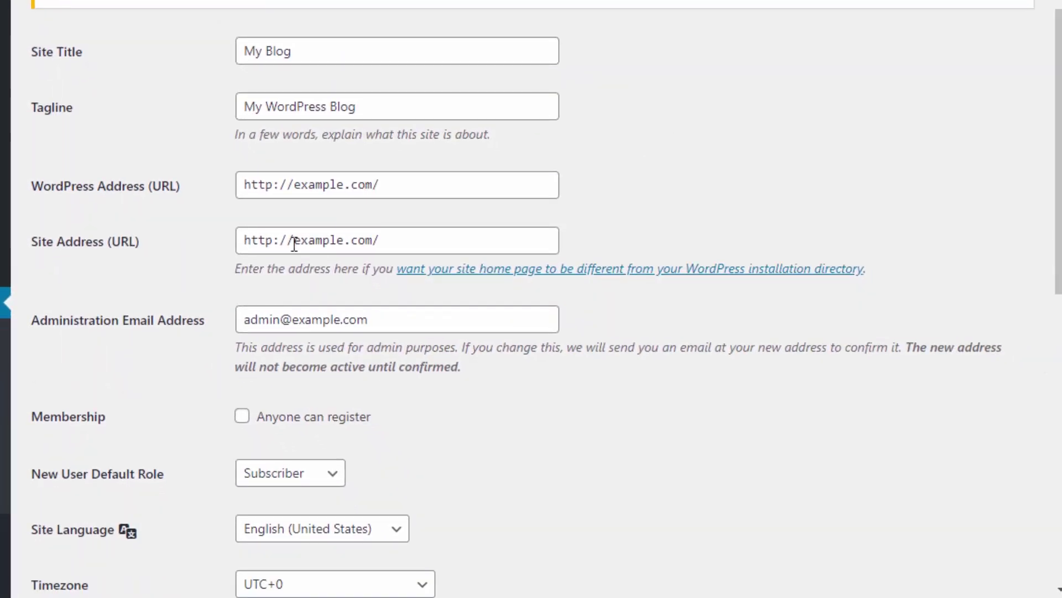
scroll(418, 239, down, 5)
scroll(432, 286, down, 3)
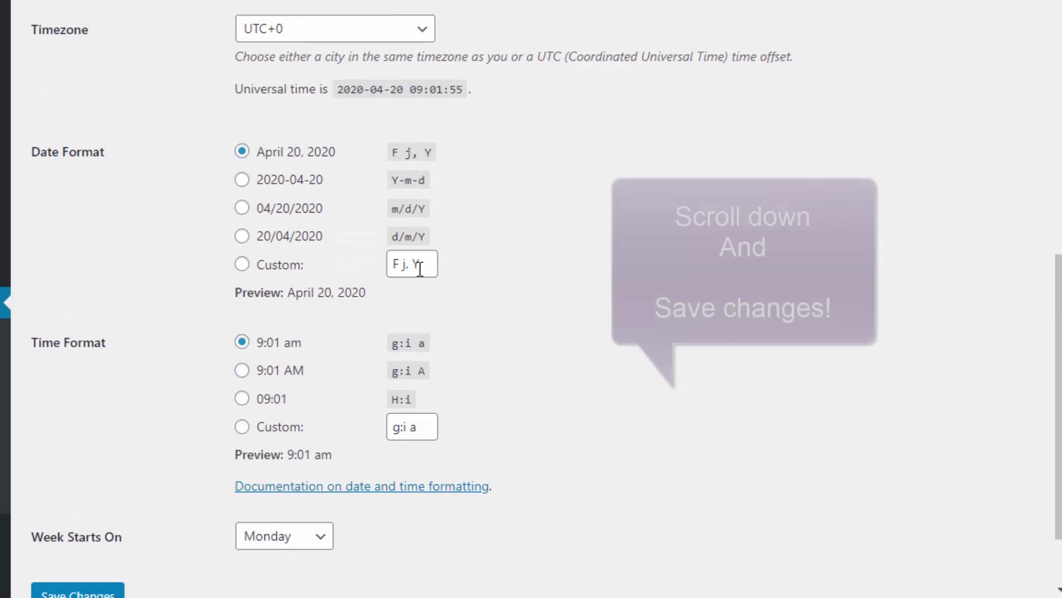
scroll(420, 297, down, 2)
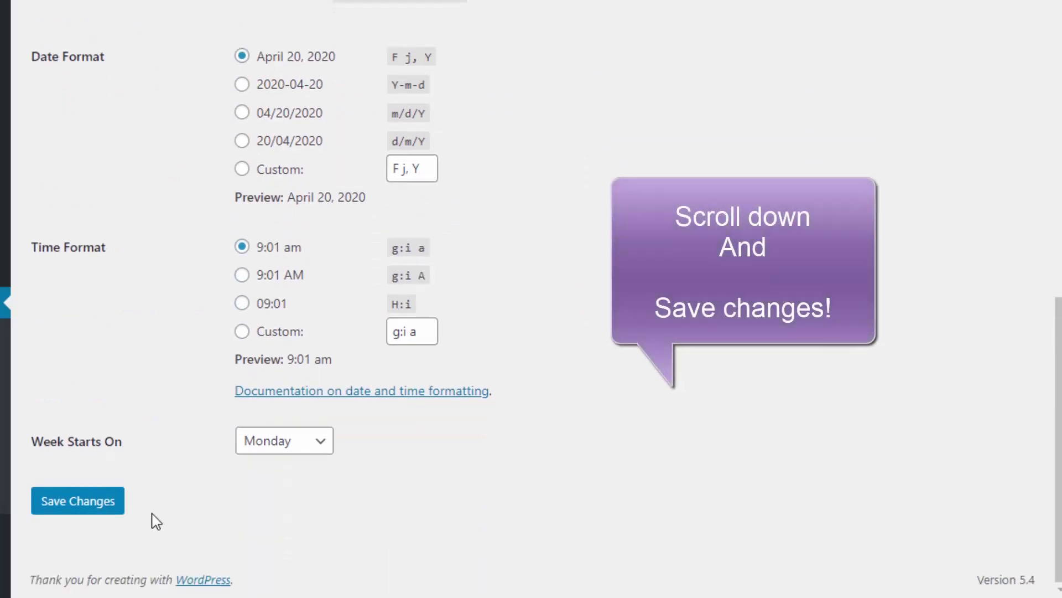
click(98, 503)
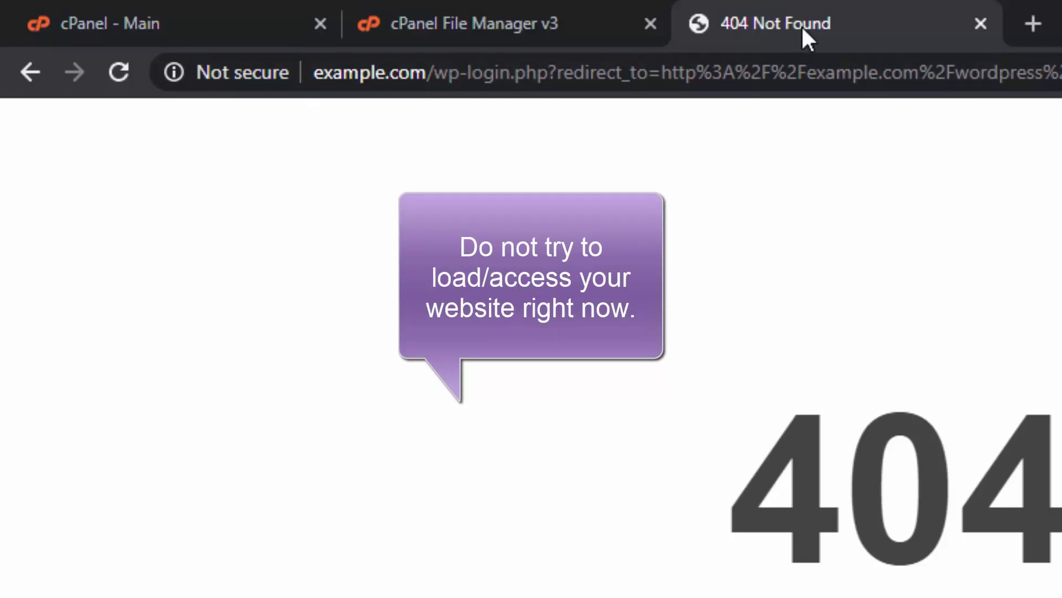
click(196, 25)
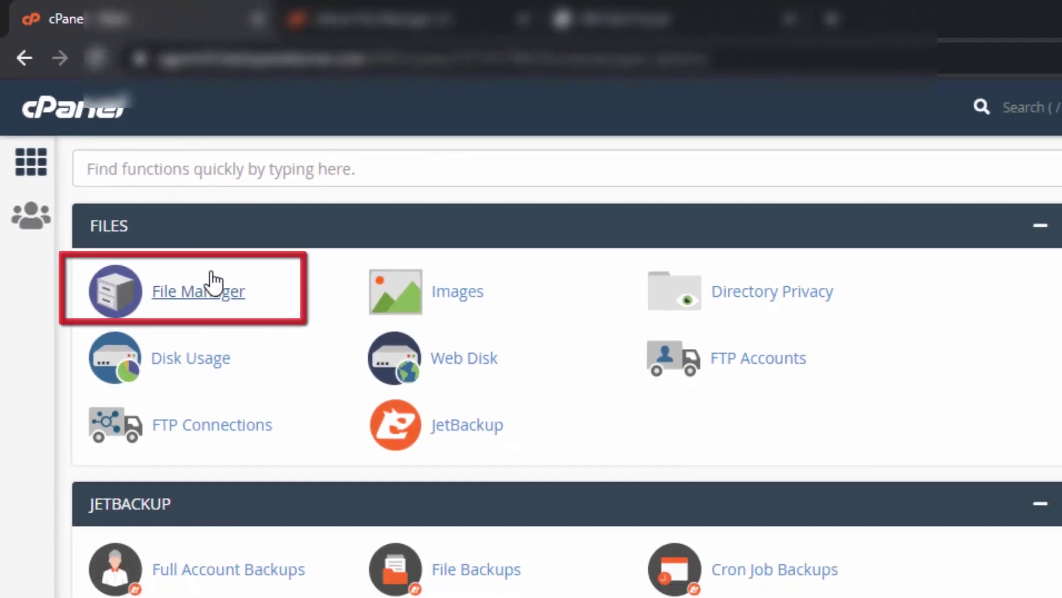
- Open File Manager, enter the wordpress folder, select all its files and start a Move
click(213, 282)
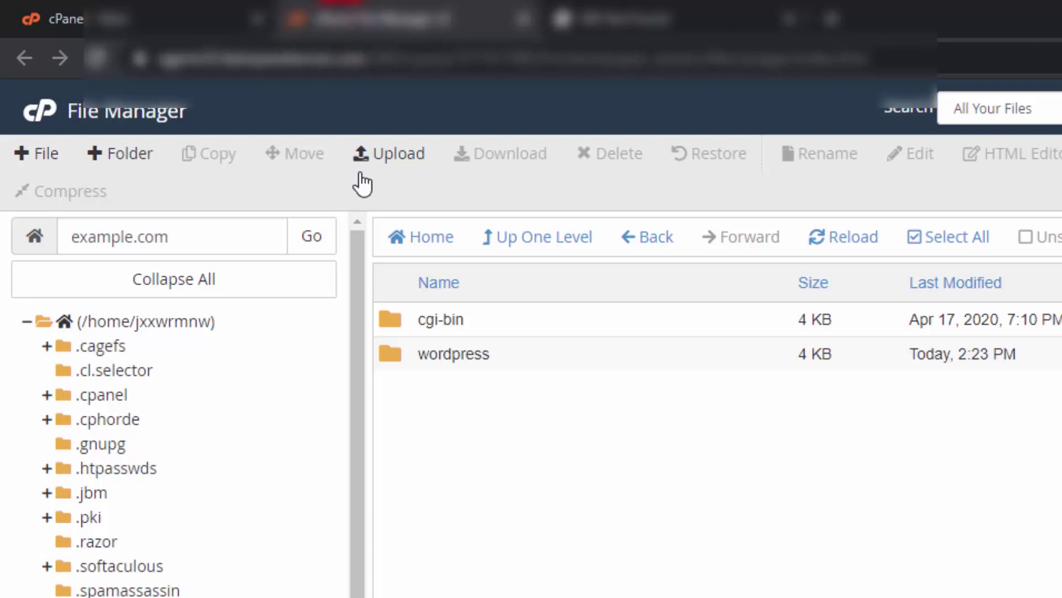
click(455, 442)
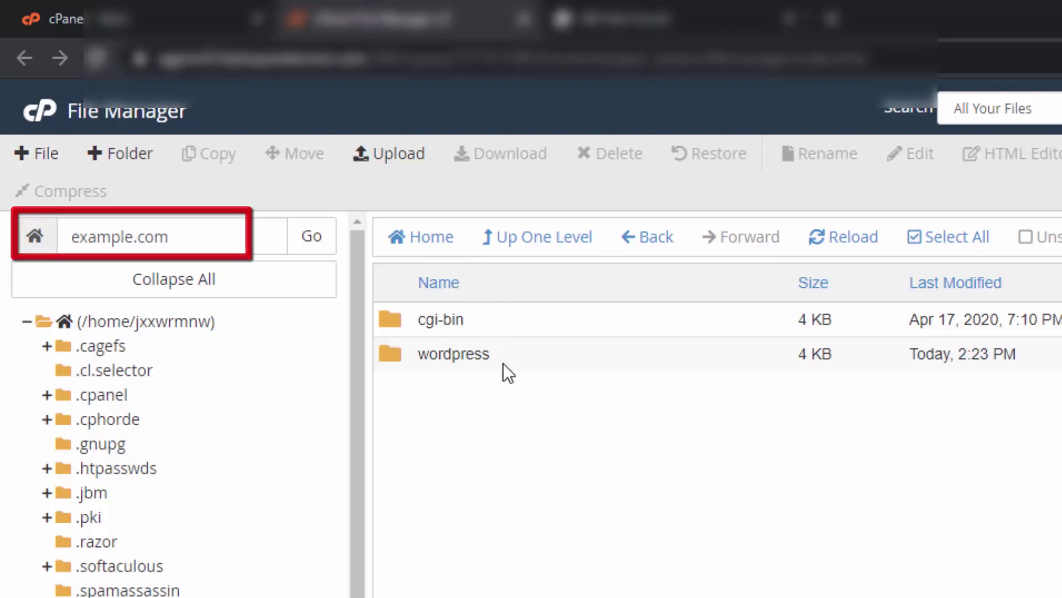
click(851, 243)
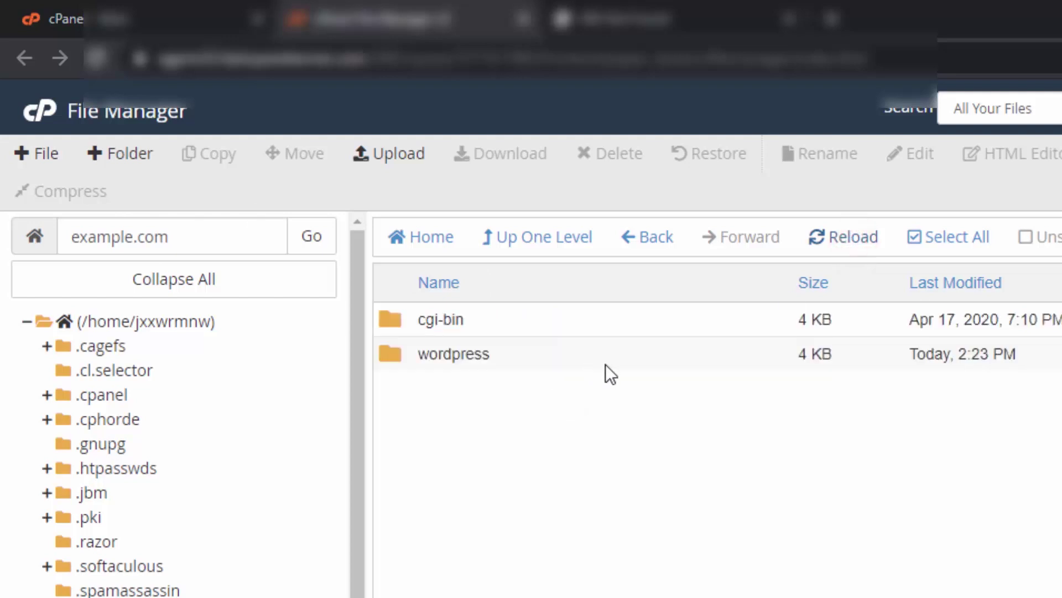
click(467, 400)
double_click(403, 352)
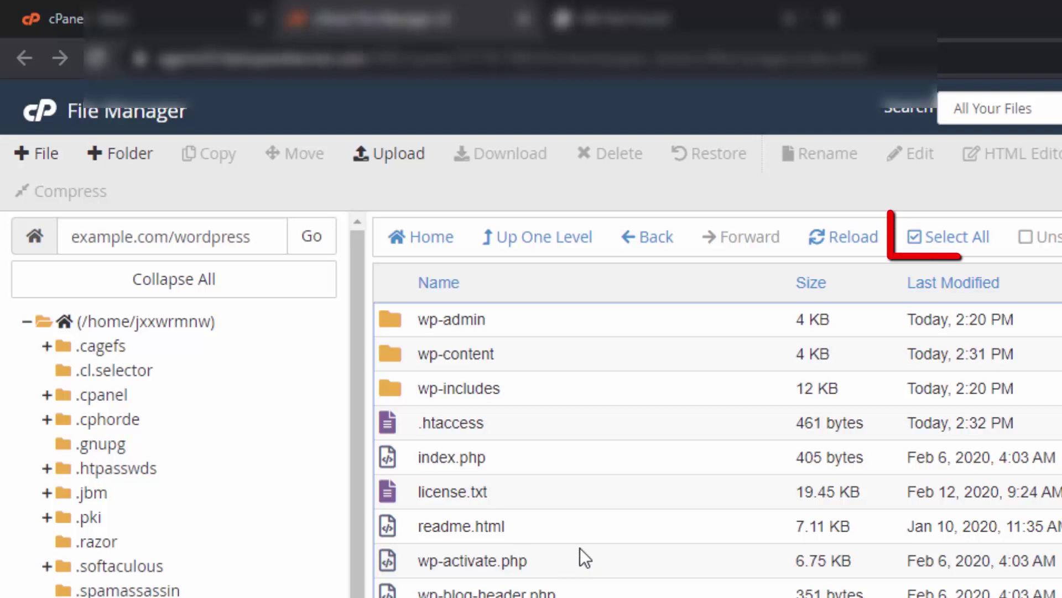
click(950, 247)
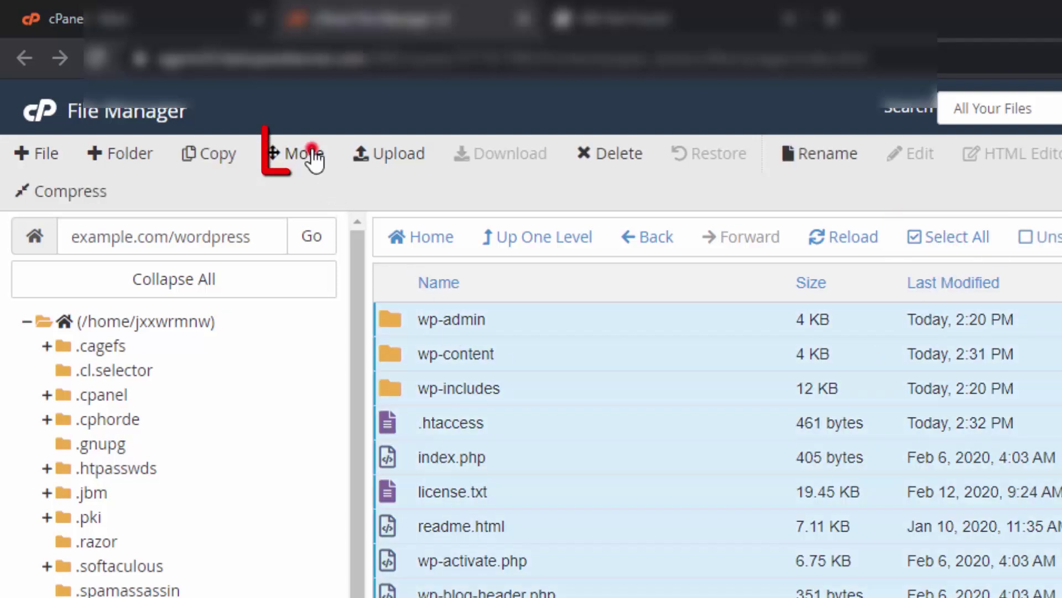
click(295, 154)
- Move the selected files to /example.com/ and go up one level to check them
click(735, 565)
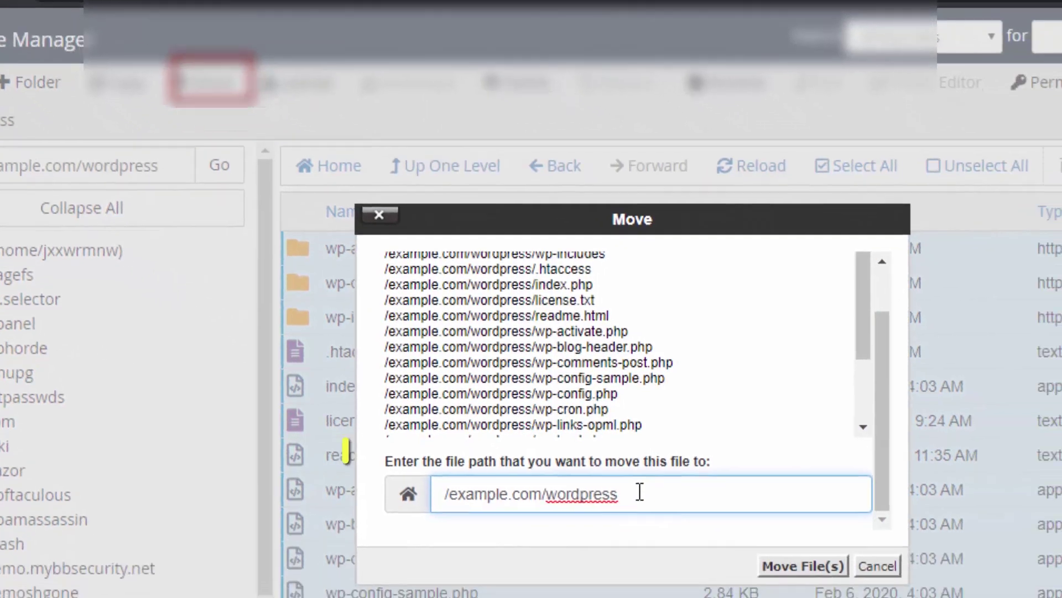
key(BackSpace)
key(BackSpace)
key(BackSpace)
key(BackSpace)
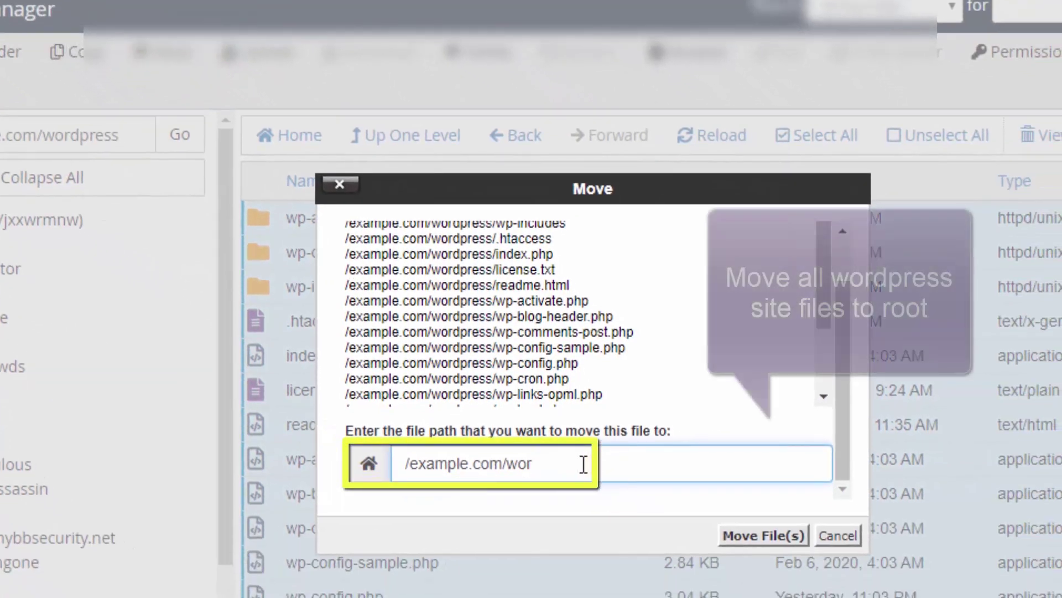
key(BackSpace)
key(BackSpace)
key(BackSpace)
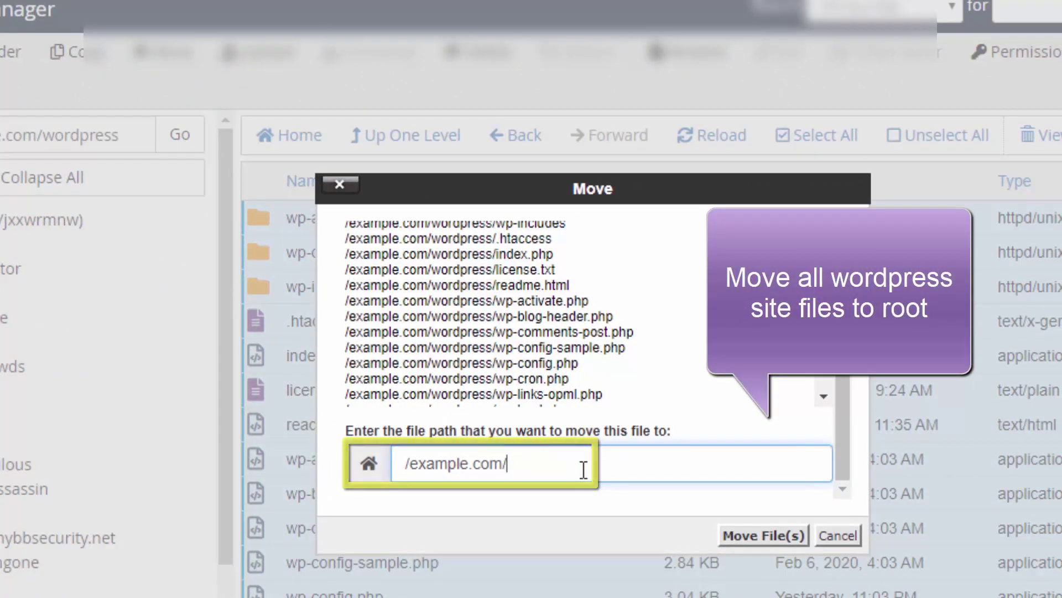
click(762, 535)
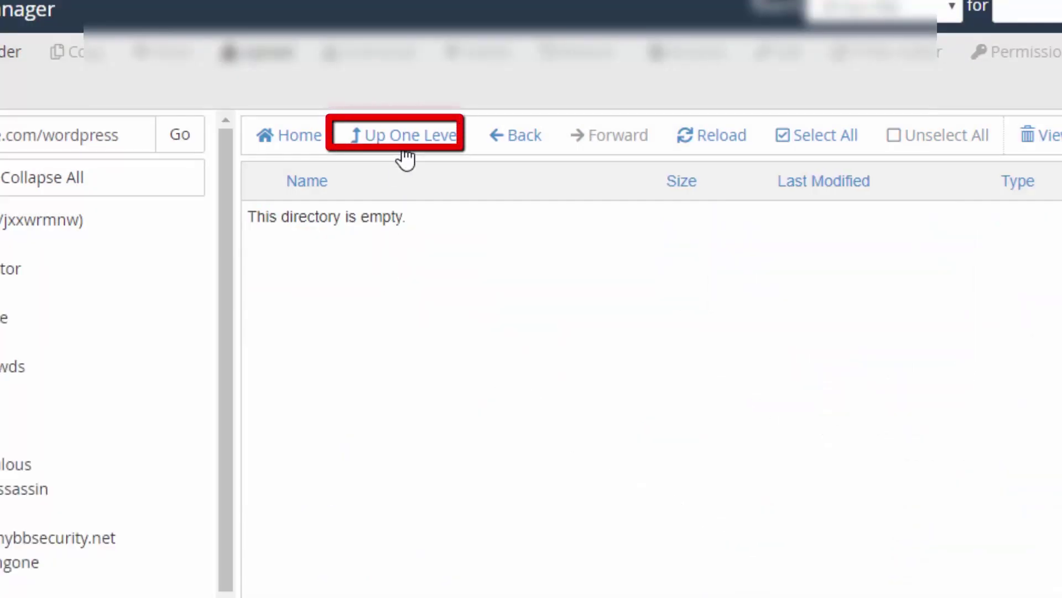
click(409, 149)
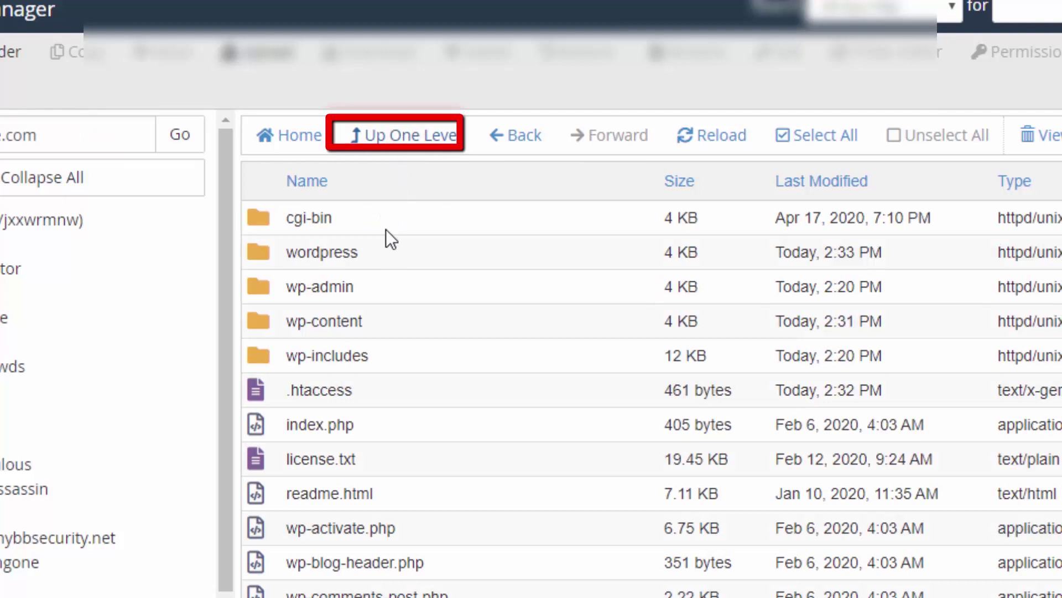
scroll(498, 491, down, 3)
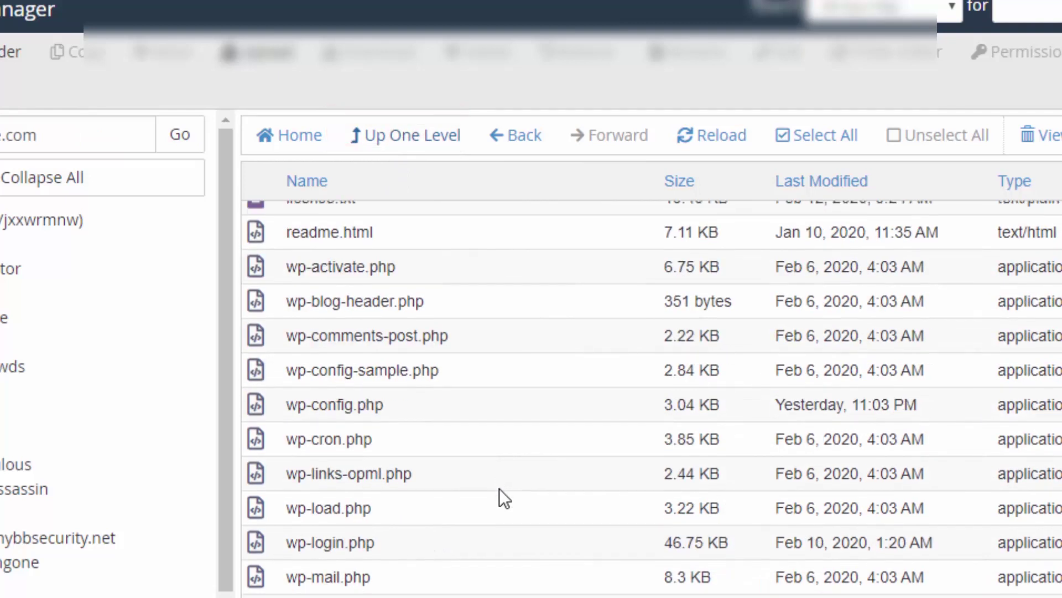
scroll(499, 488, up, 3)
scroll(499, 488, up, 1)
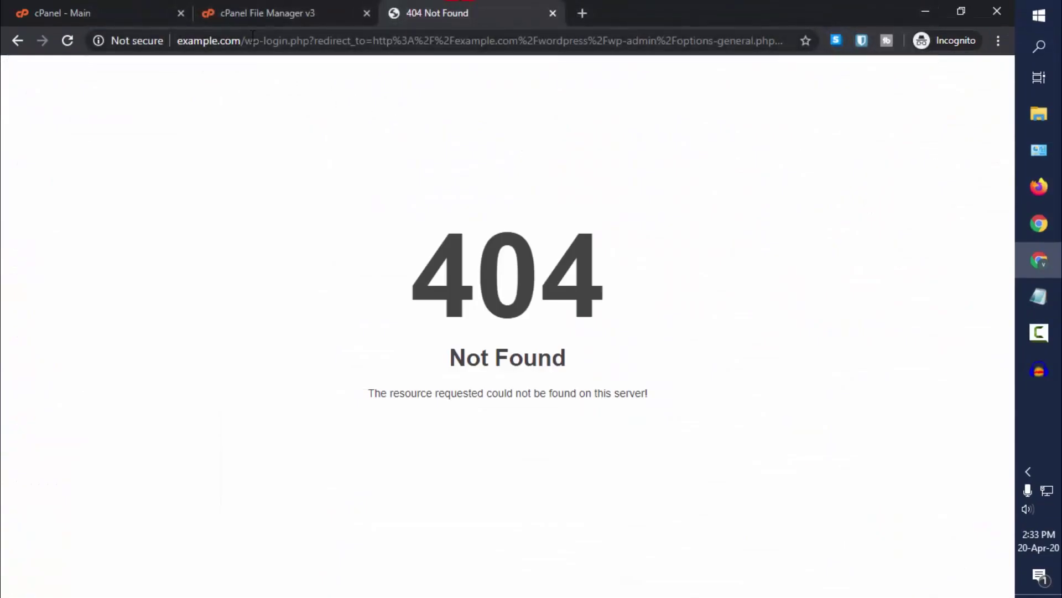
- Load the site at plain example.com from the address bar
drag(247, 40, 996, 108)
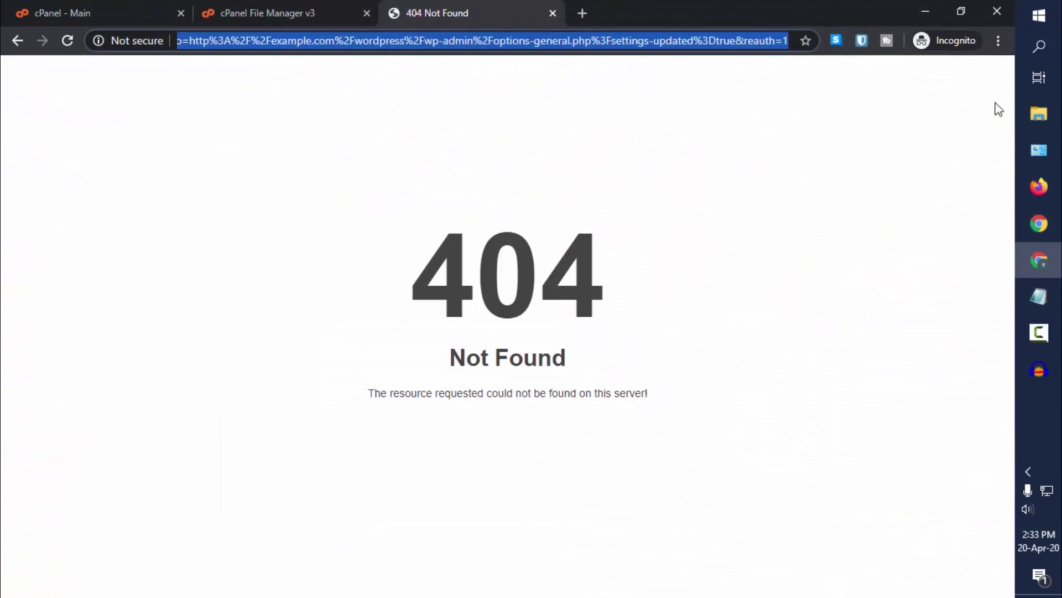
key(BackSpace)
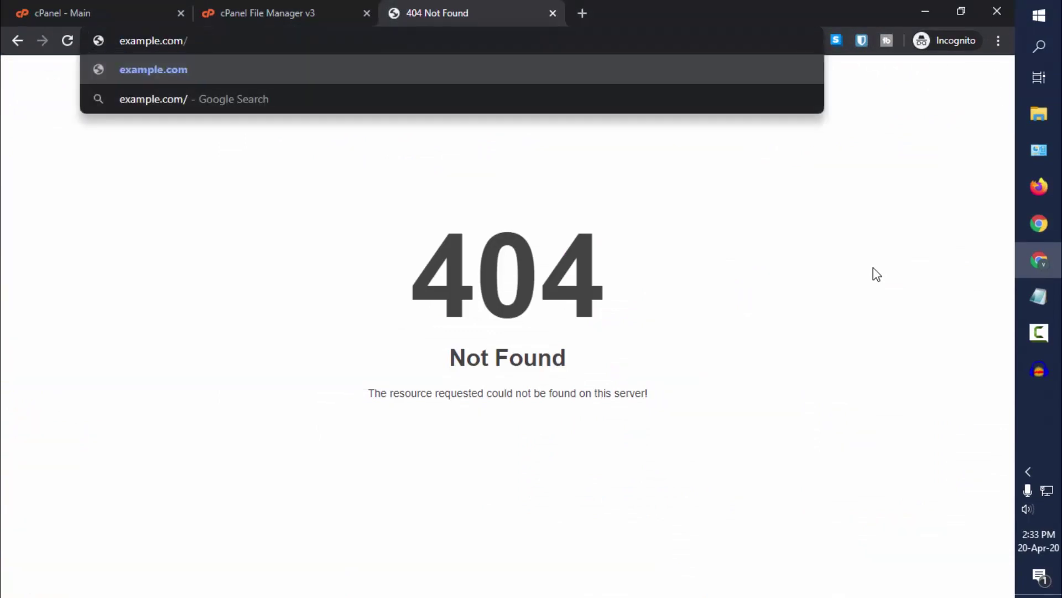
key(Return)
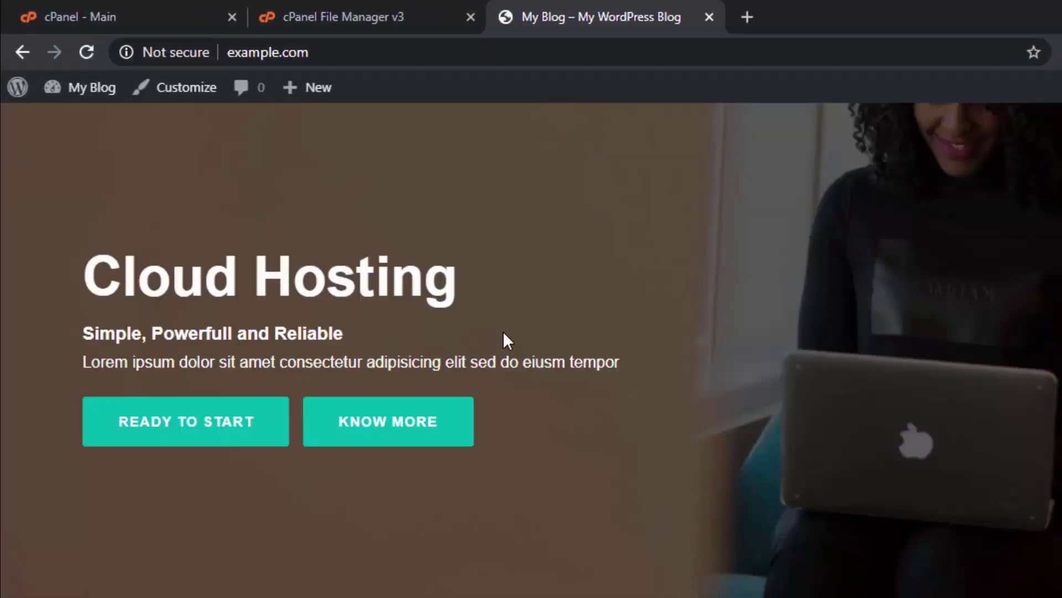
scroll(503, 332, down, 5)
scroll(503, 336, down, 1)
- Open Test Post with image and its sunset image each in a new tab
right_click(316, 341)
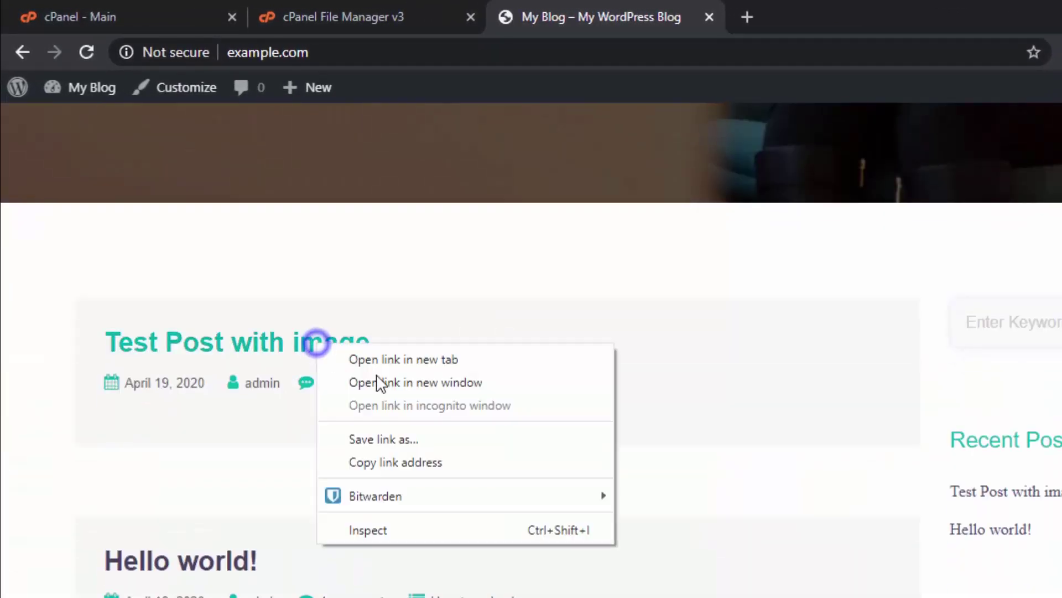
click(380, 359)
click(822, 15)
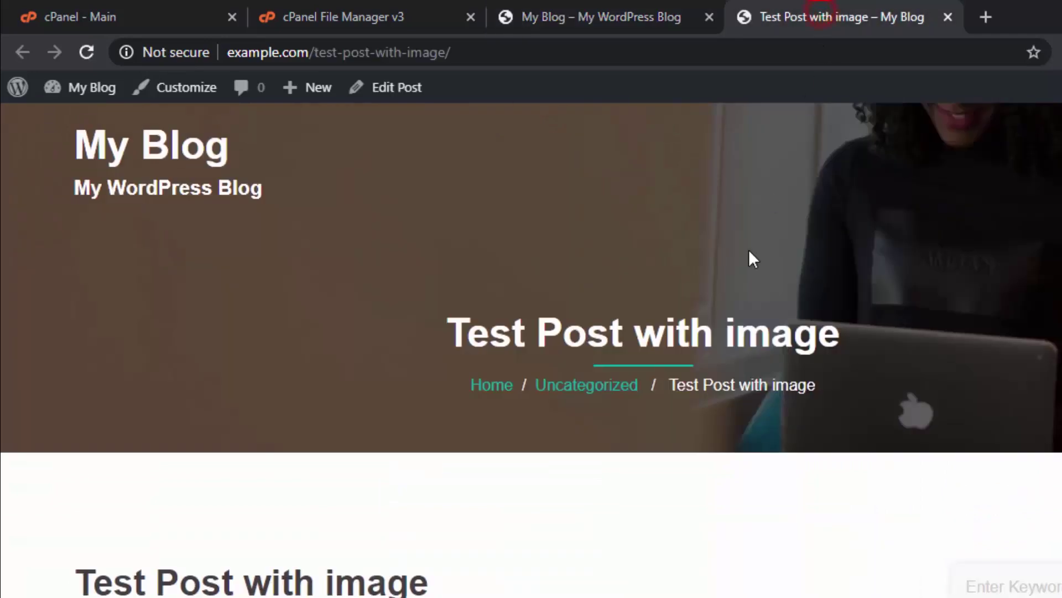
scroll(433, 448, down, 5)
scroll(484, 469, down, 2)
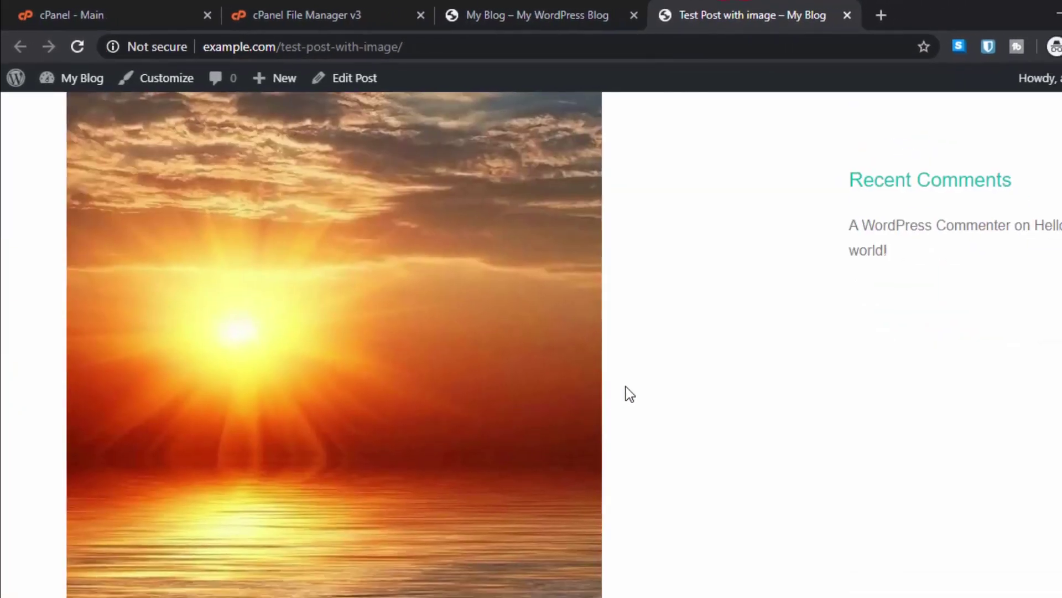
scroll(626, 386, up, 1)
scroll(582, 389, up, 2)
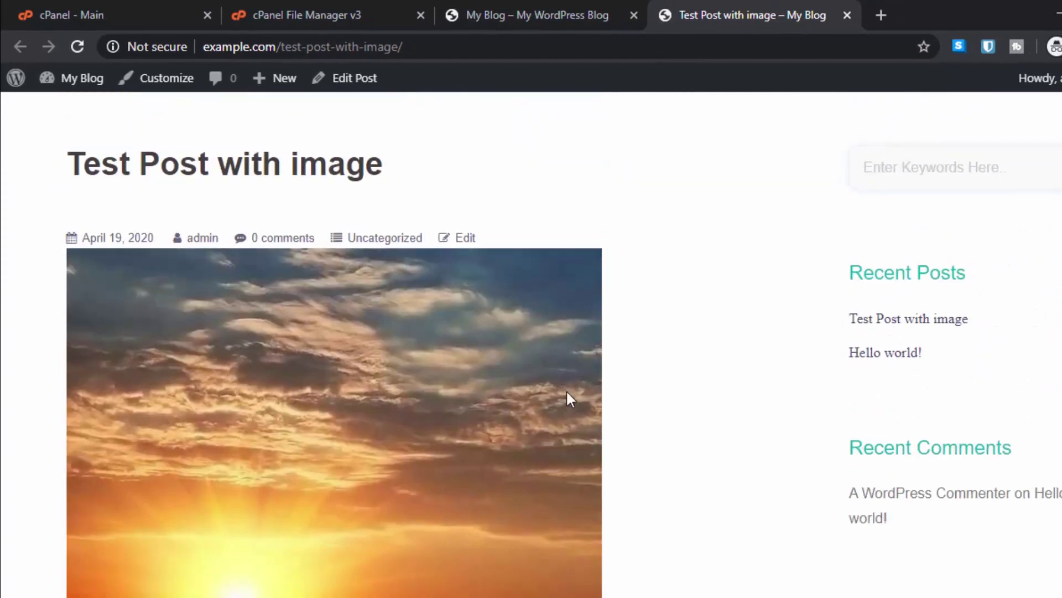
right_click(446, 416)
click(490, 422)
click(872, 15)
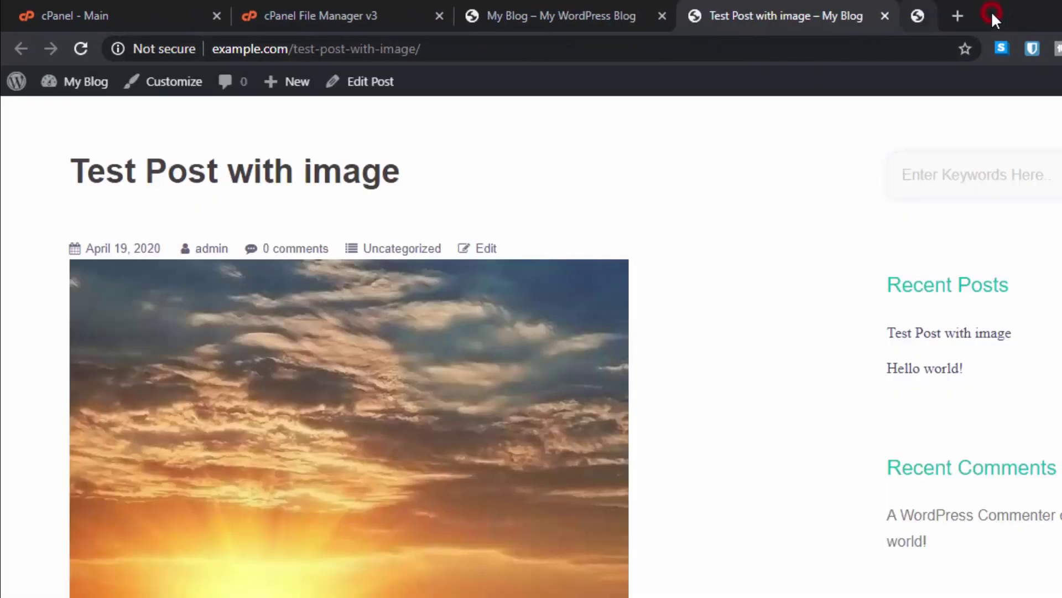
scroll(92, 487, up, 4)
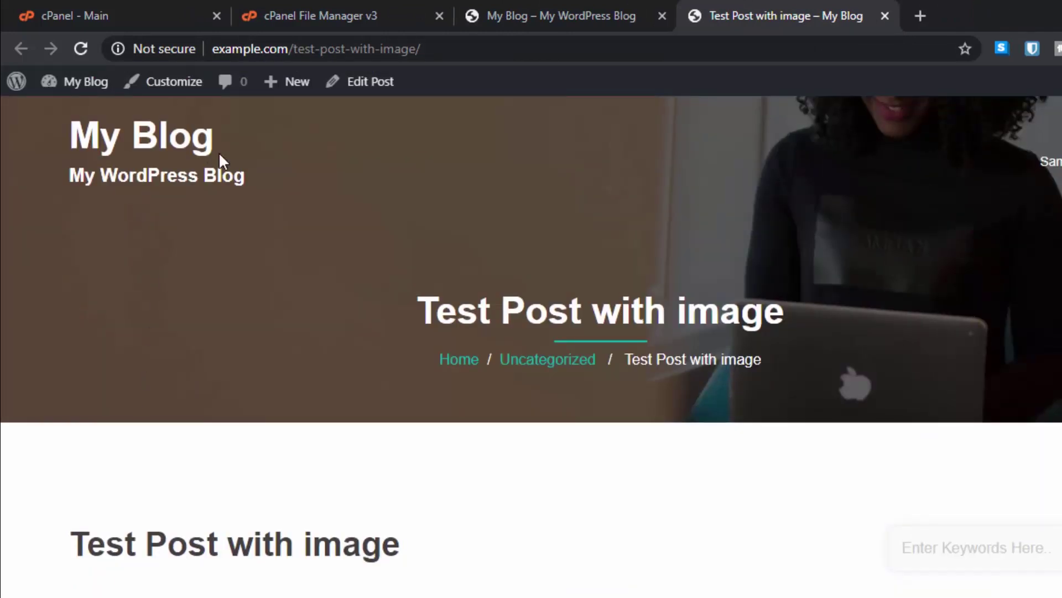
mouse_move(78, 81)
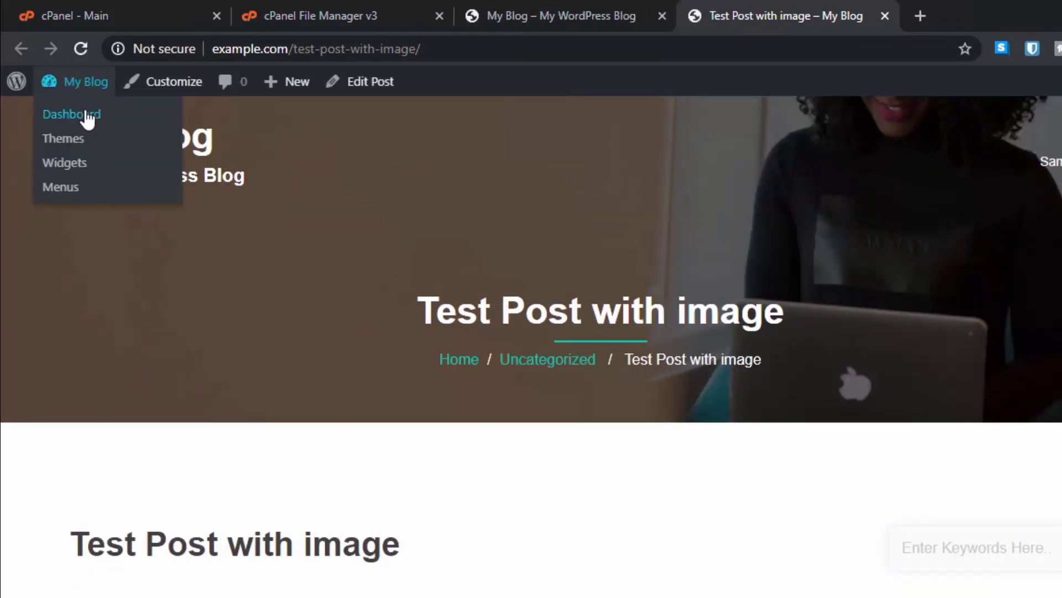
- Open the Dashboard and confirm its address is example.com/wp-admin/ with no subfolder
click(87, 117)
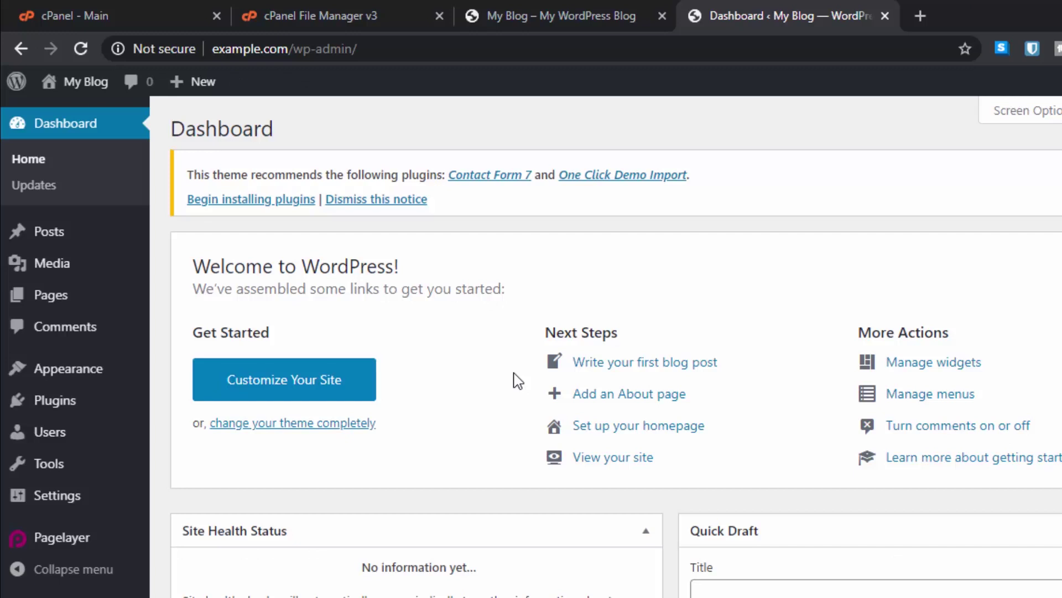
click(346, 49)
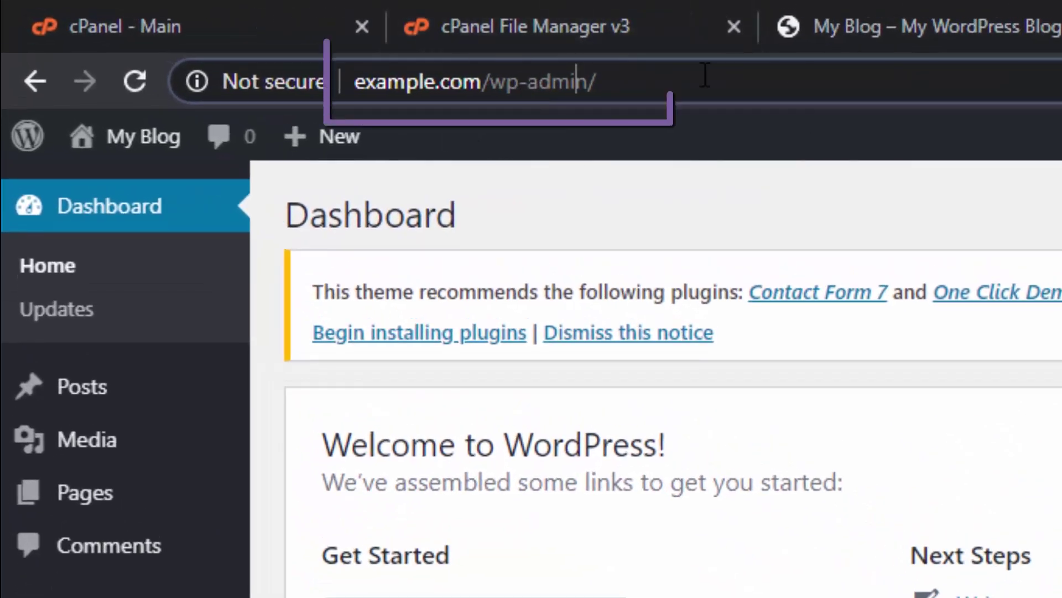
scroll(778, 198, down, 5)
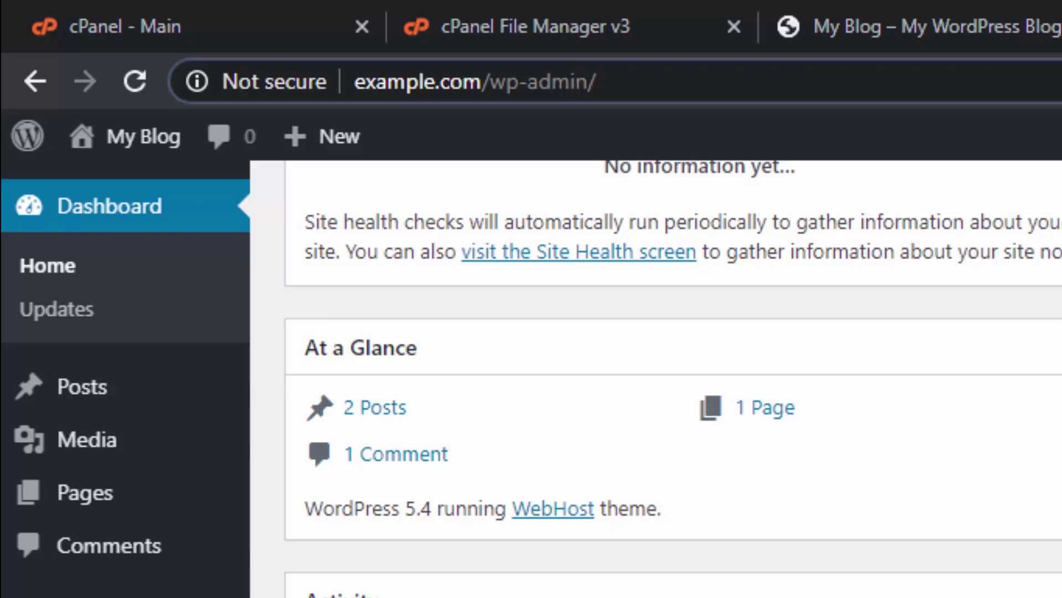
scroll(673, 374, up, 5)
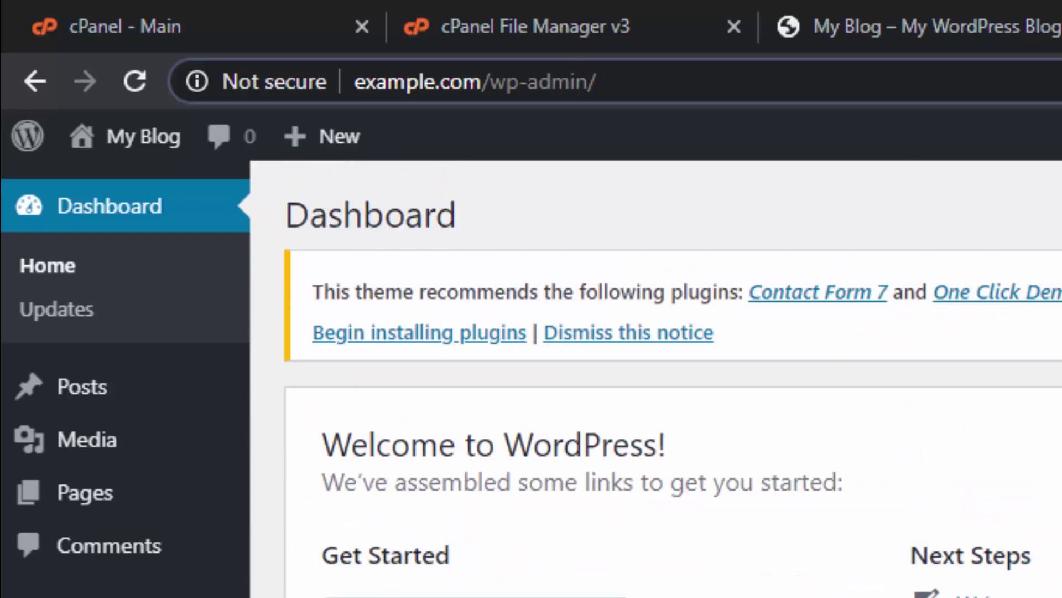